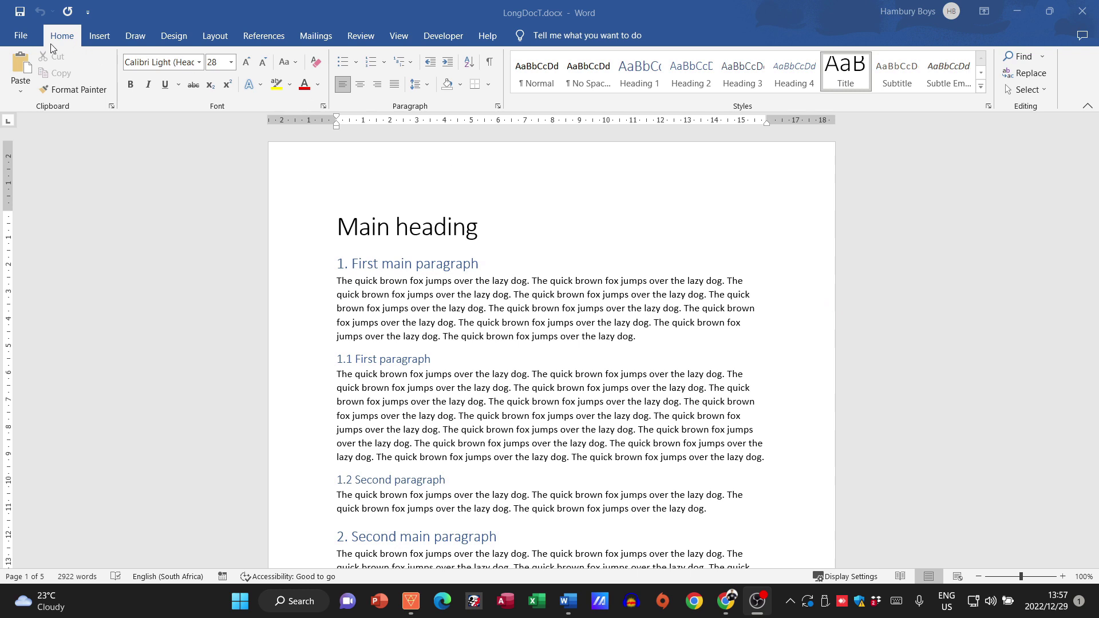
Leave the LongDocT document view and enter the File backstage area.
click(20, 37)
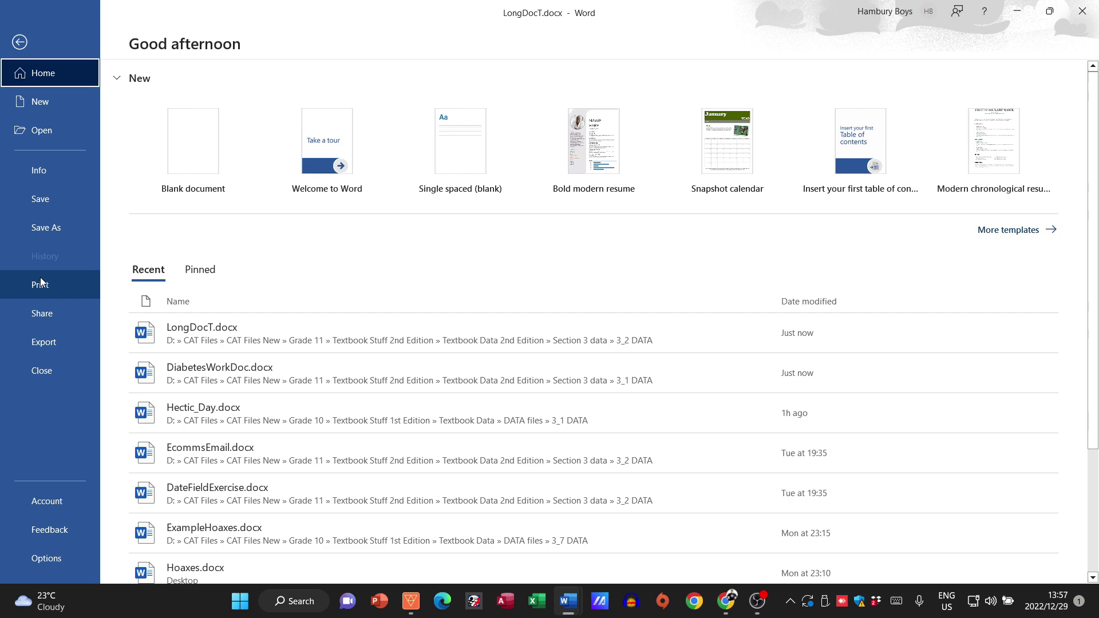
Show the Print settings with the page preview of LongDocT.docx.
click(66, 288)
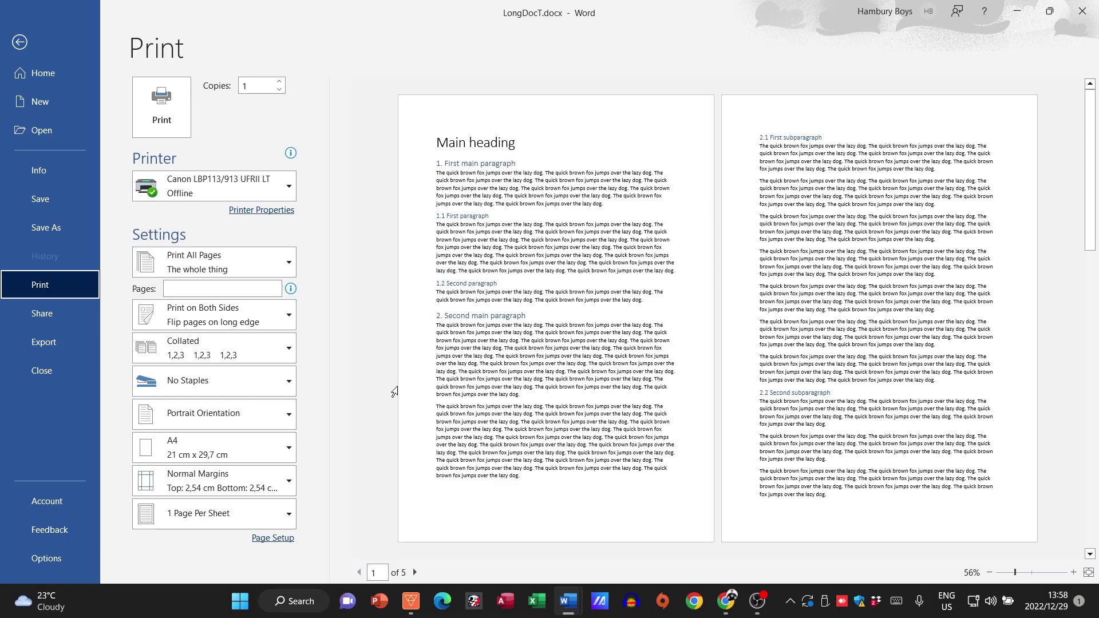
click(415, 572)
click(416, 572)
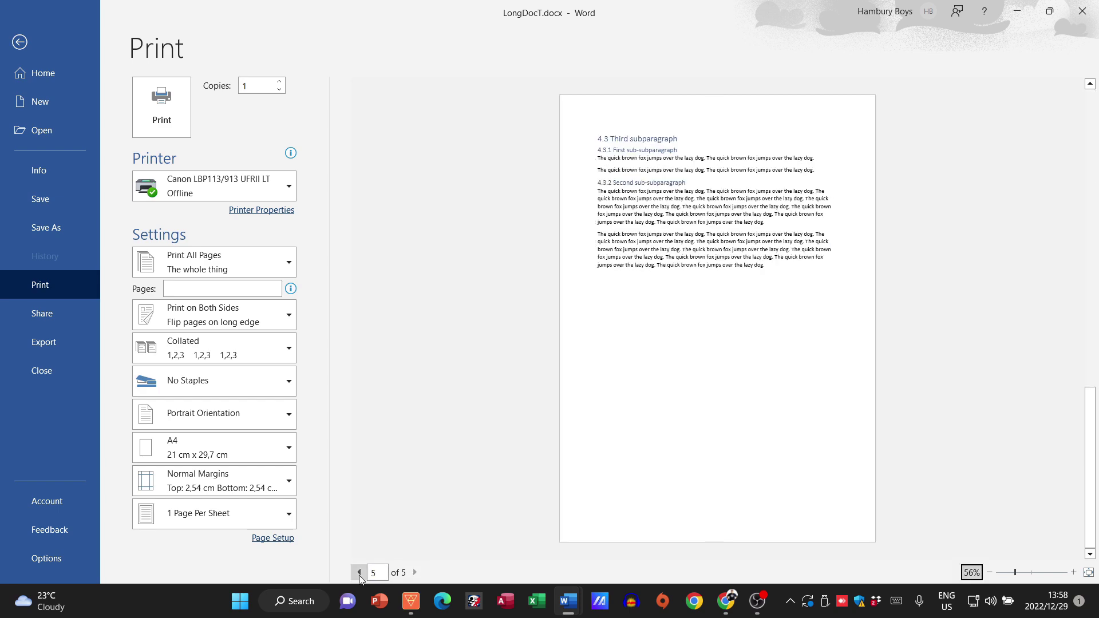
click(360, 573)
click(359, 573)
click(360, 573)
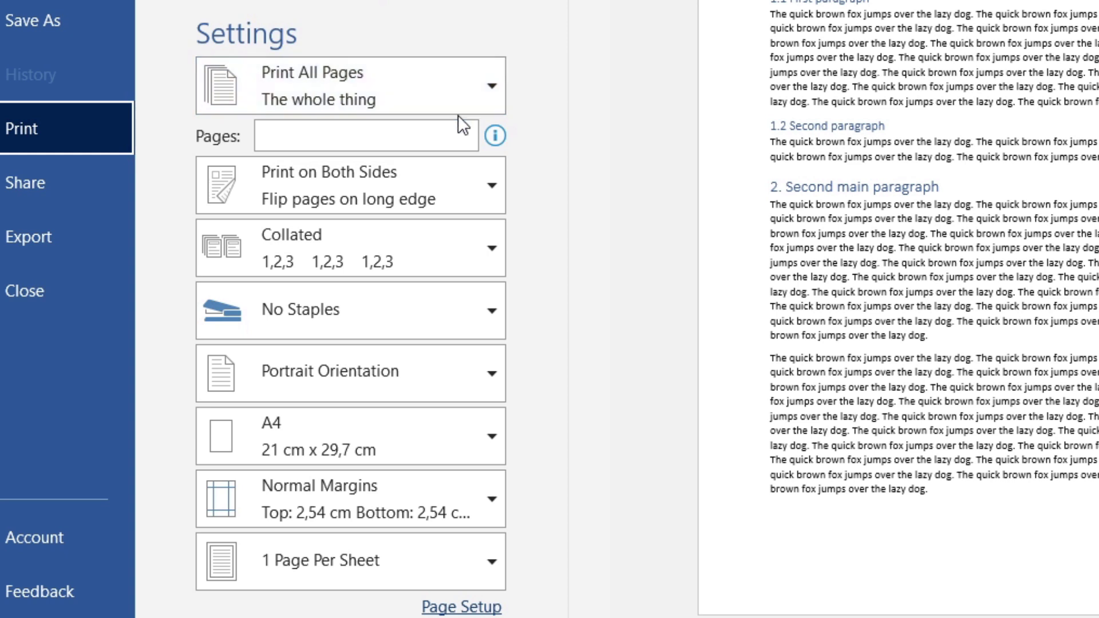
Enter a single page, then replace it with the 1-3 page range in the Pages box.
click(424, 135)
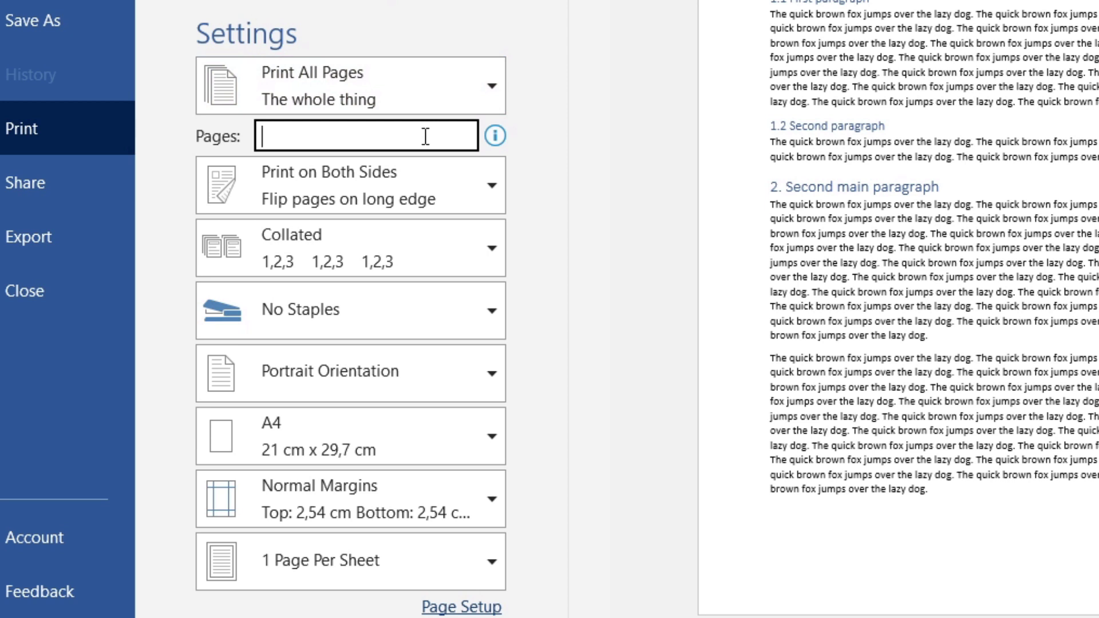
mouse_move(366, 135)
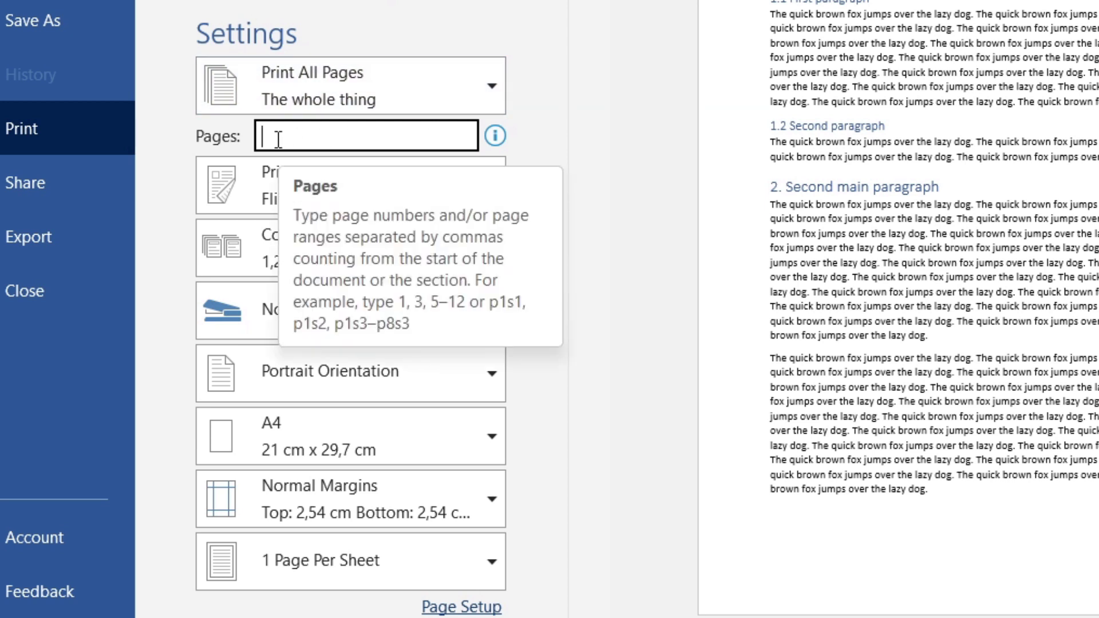
text(1)
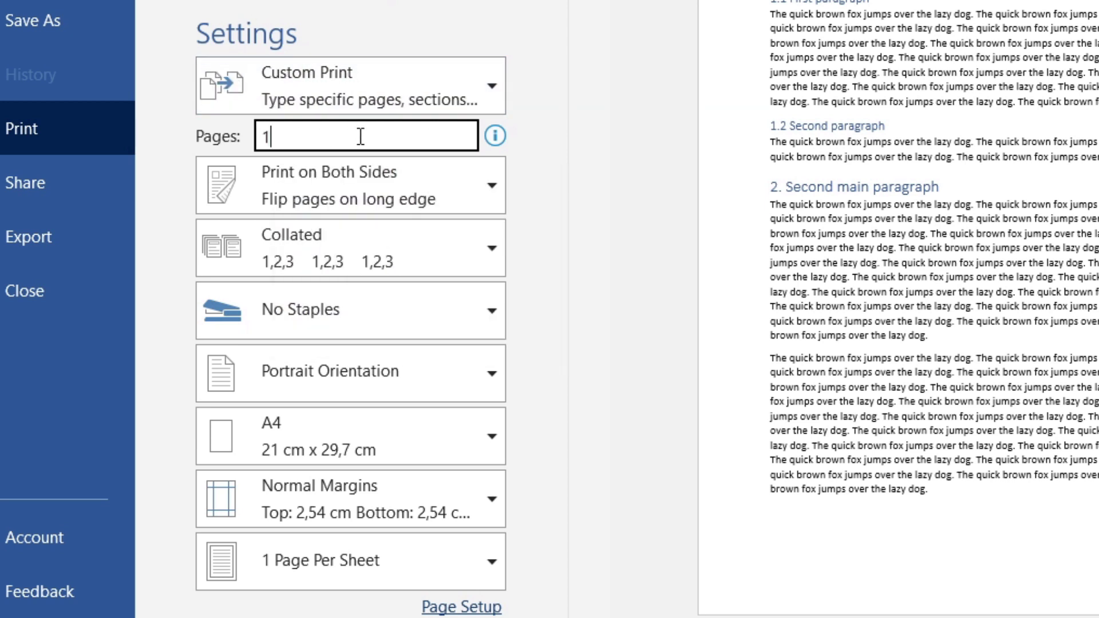
click(553, 119)
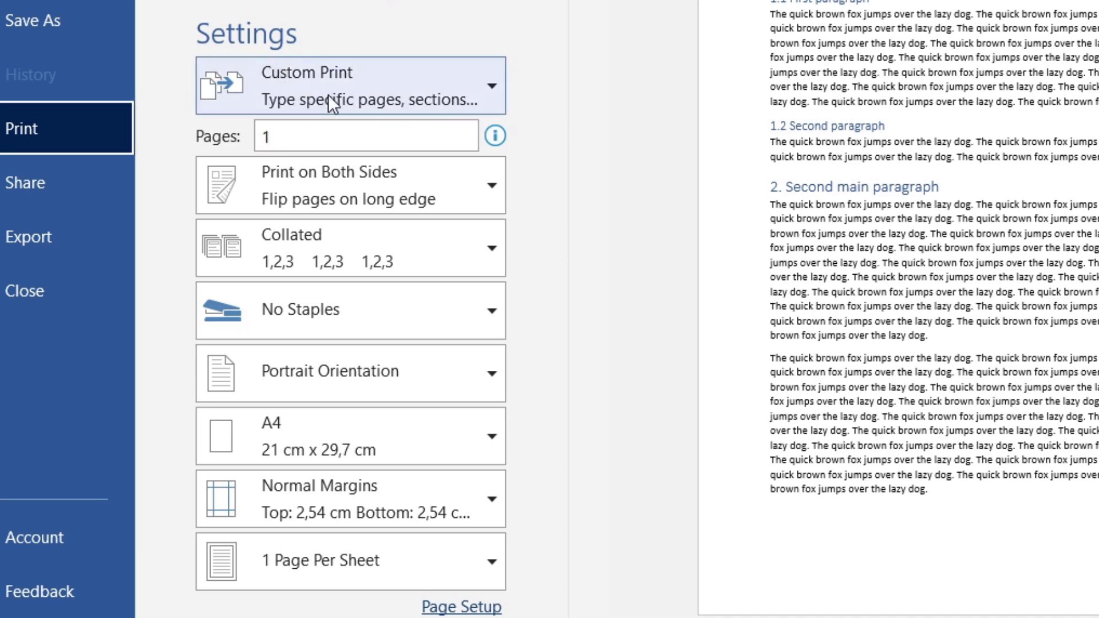
double_click(301, 137)
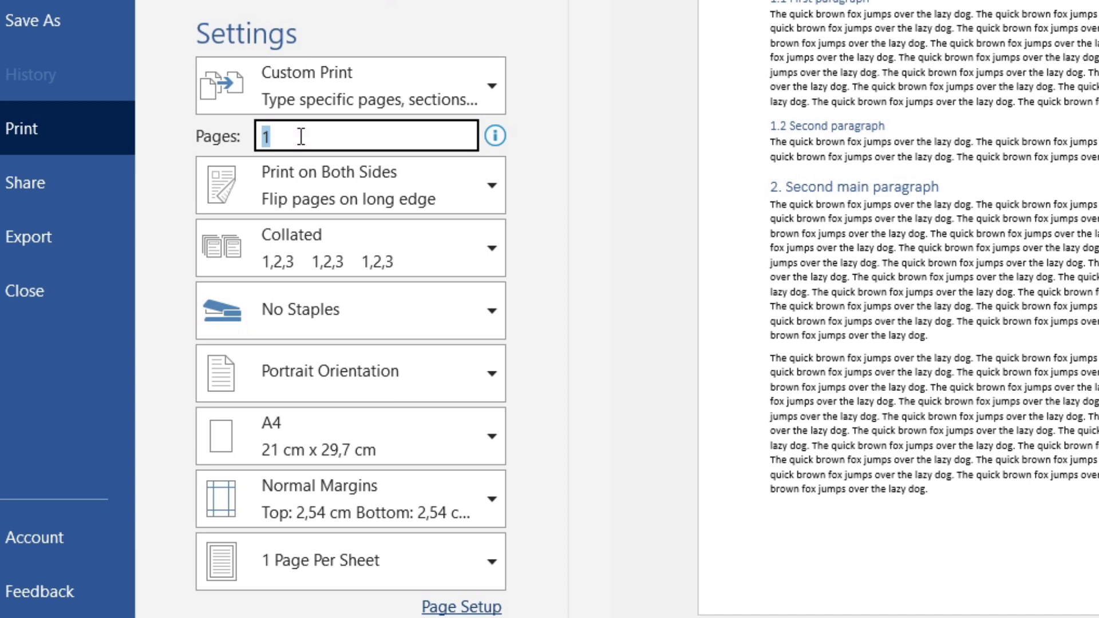
text(1)
text(-3)
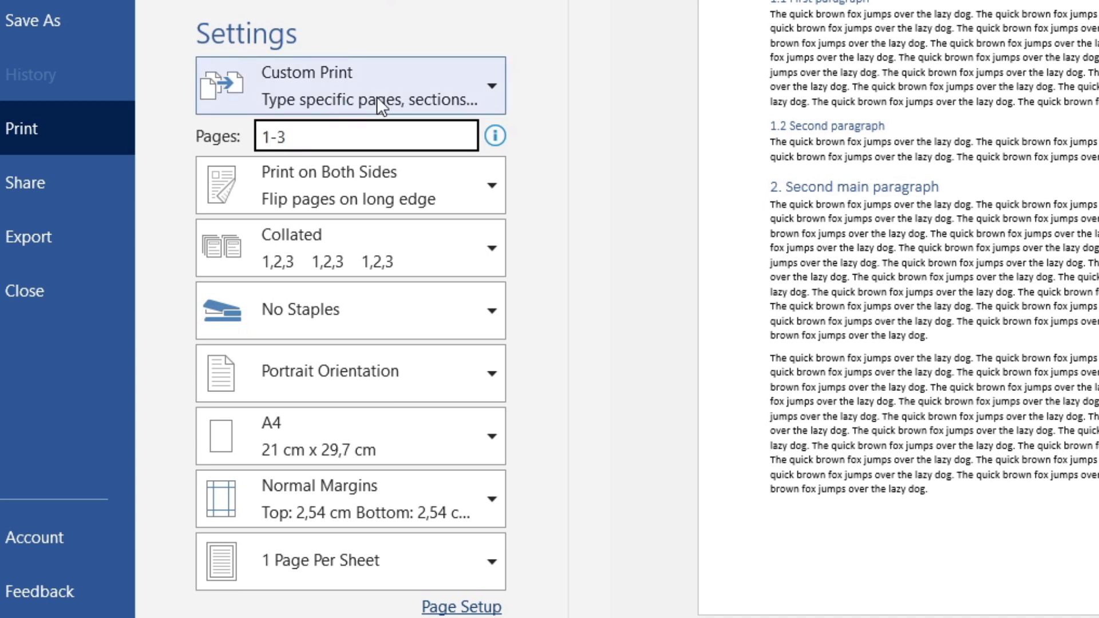
click(529, 35)
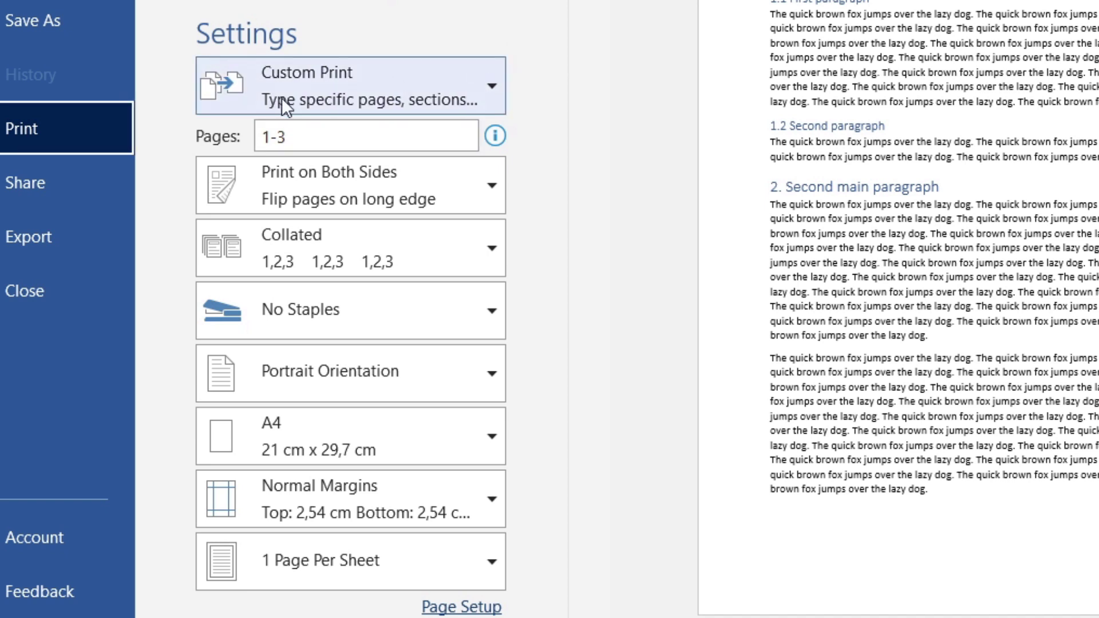
double_click(302, 135)
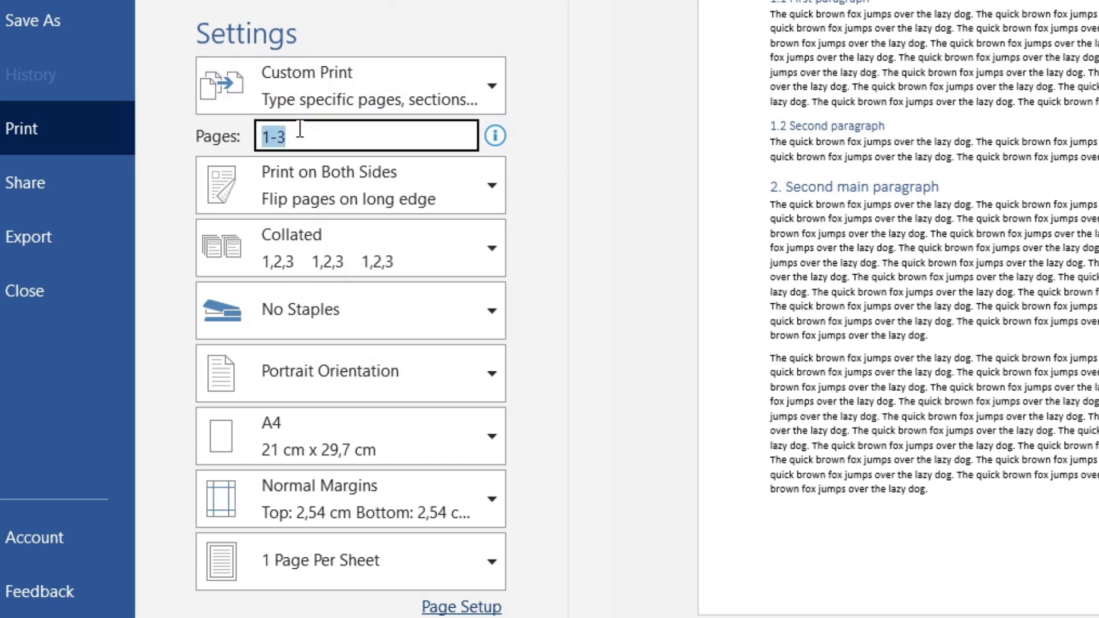
text(1)
text(,5)
Settle on the custom page selection 1,5 and reveal the one-sided/double-sided printing choices.
click(541, 52)
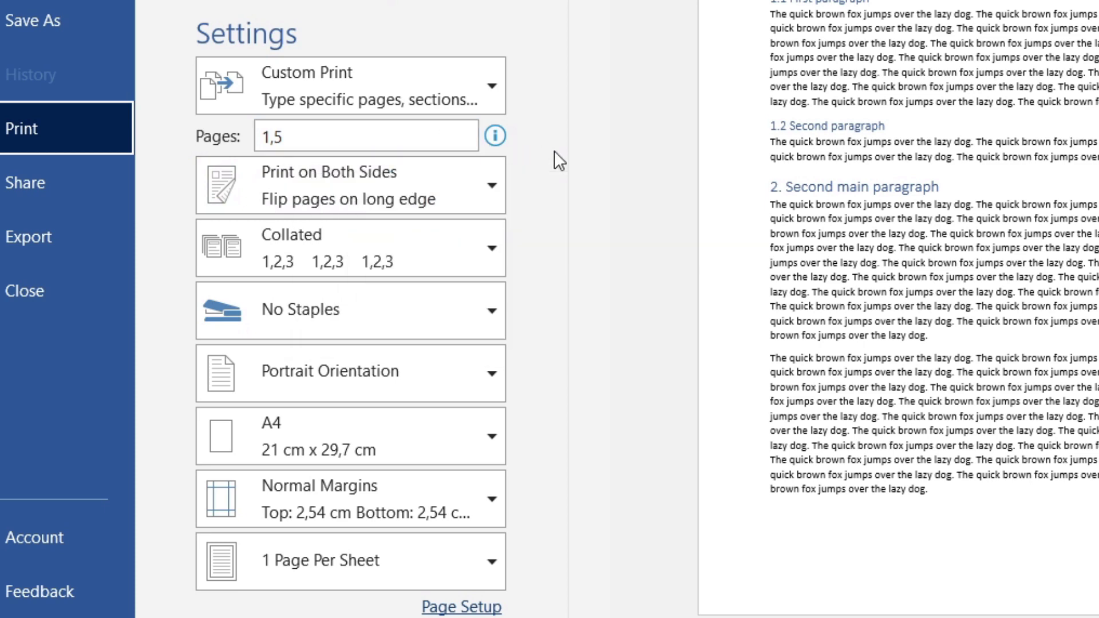
click(495, 190)
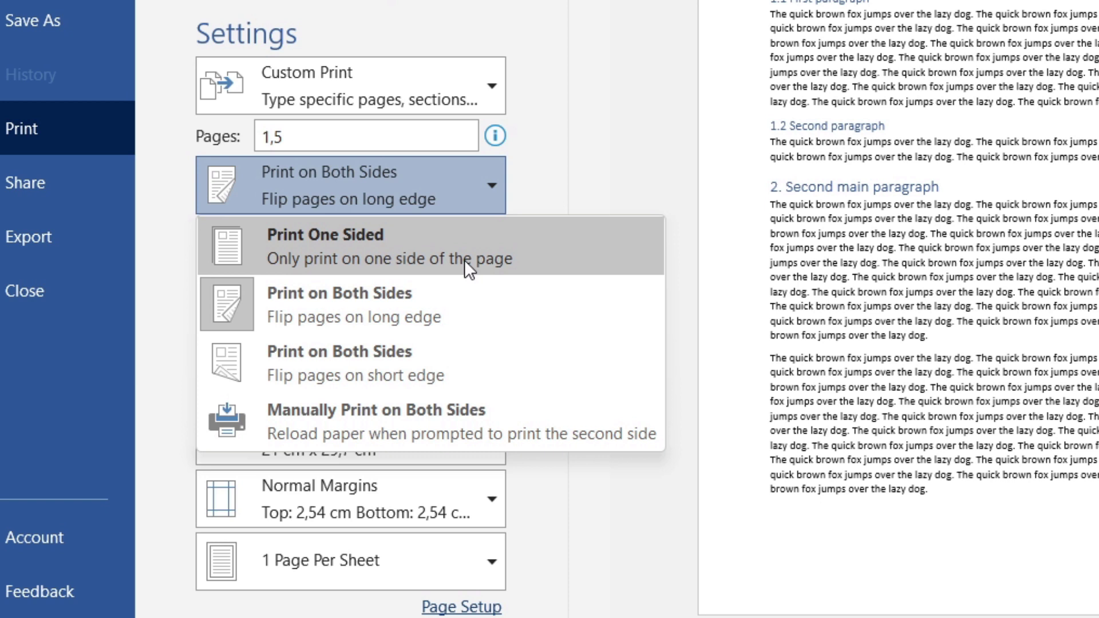
click(544, 205)
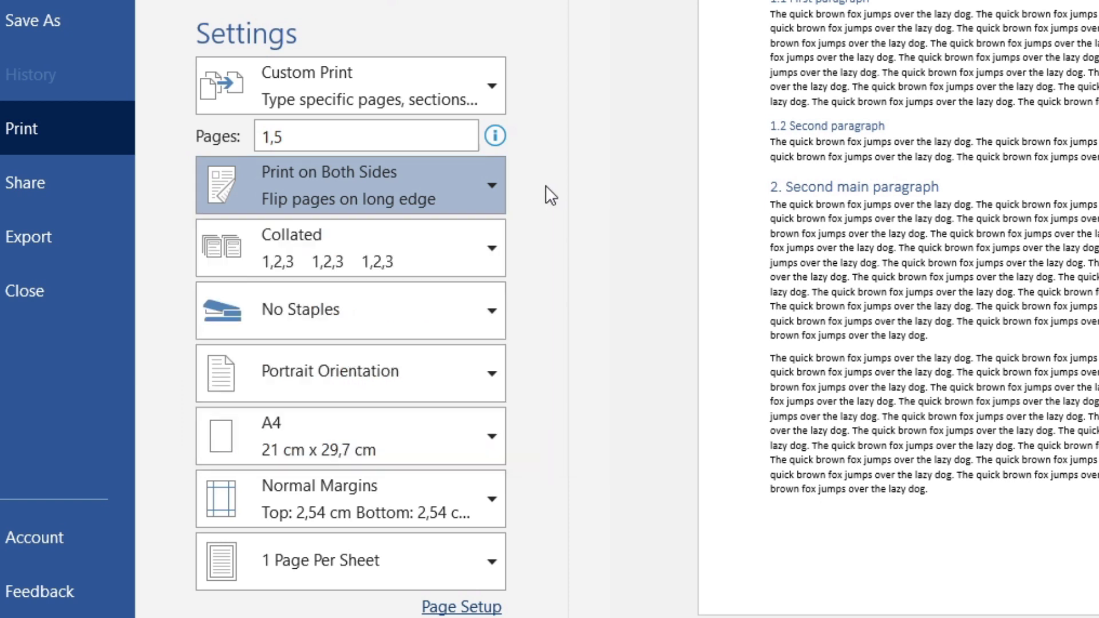
click(490, 262)
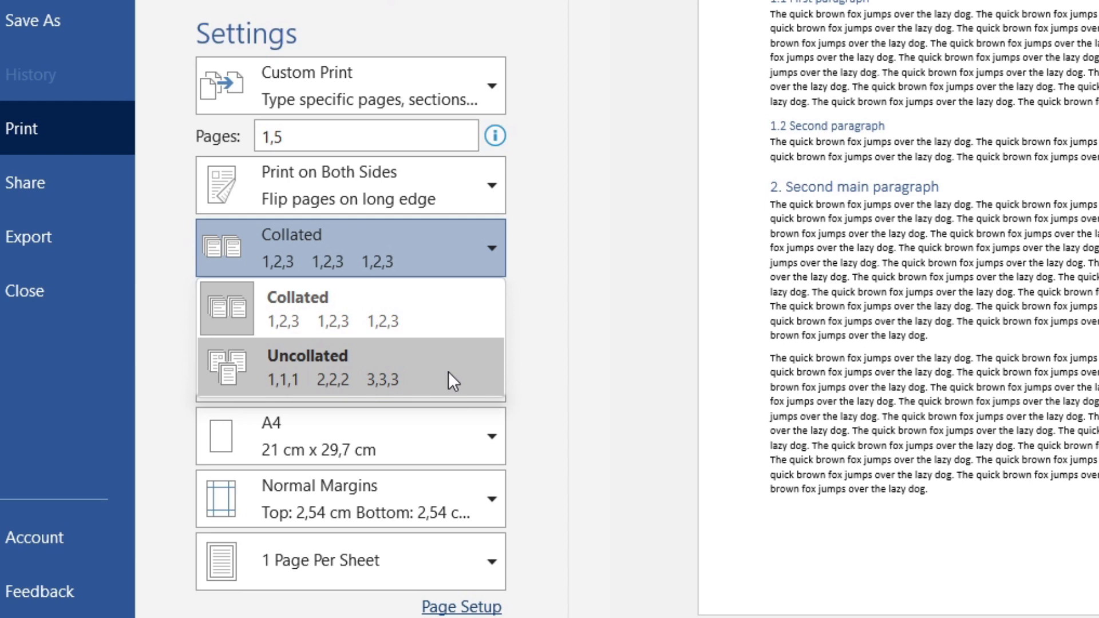
click(528, 315)
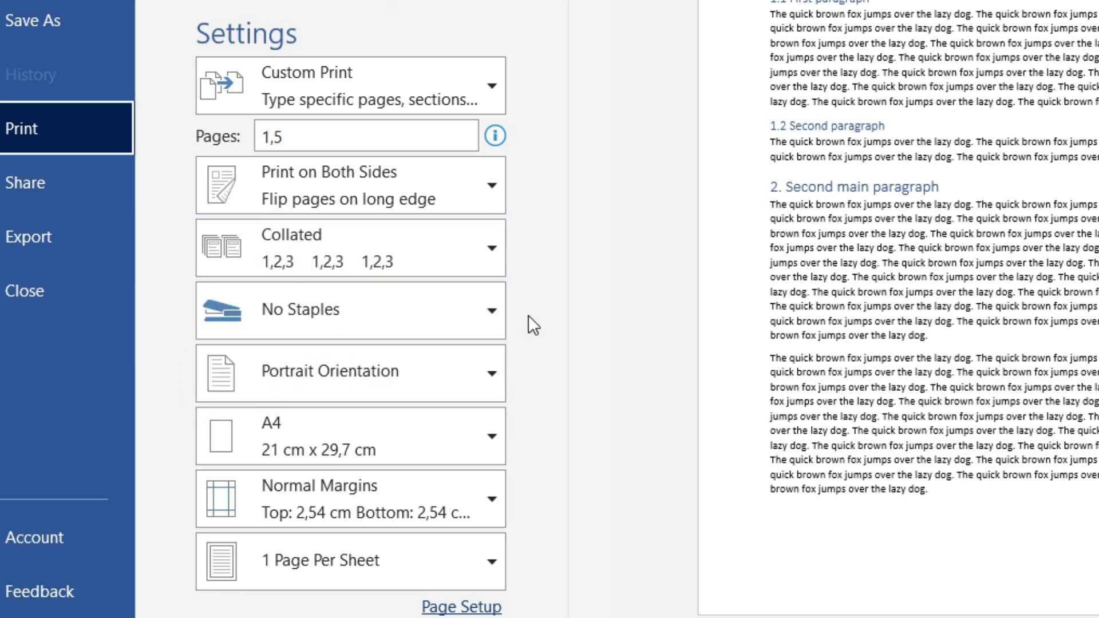
click(483, 310)
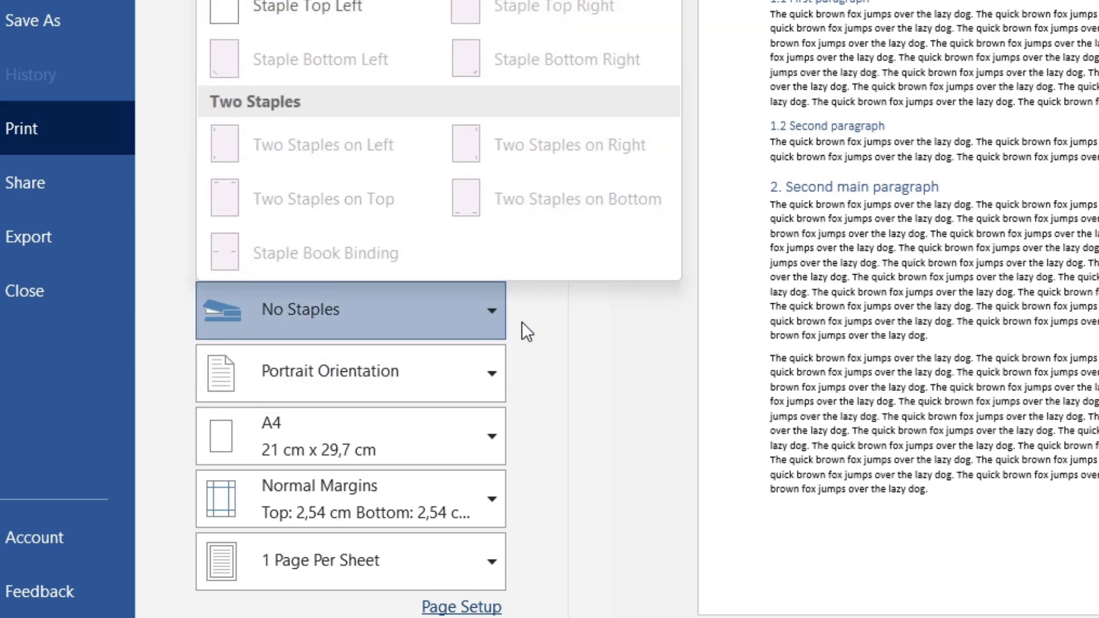
click(549, 327)
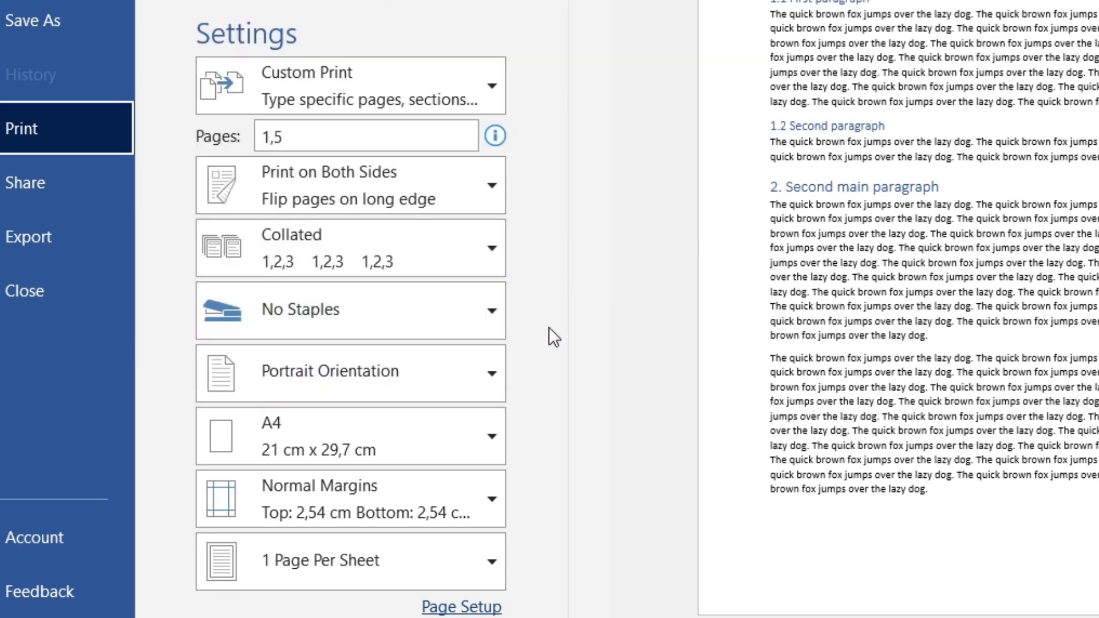
click(491, 377)
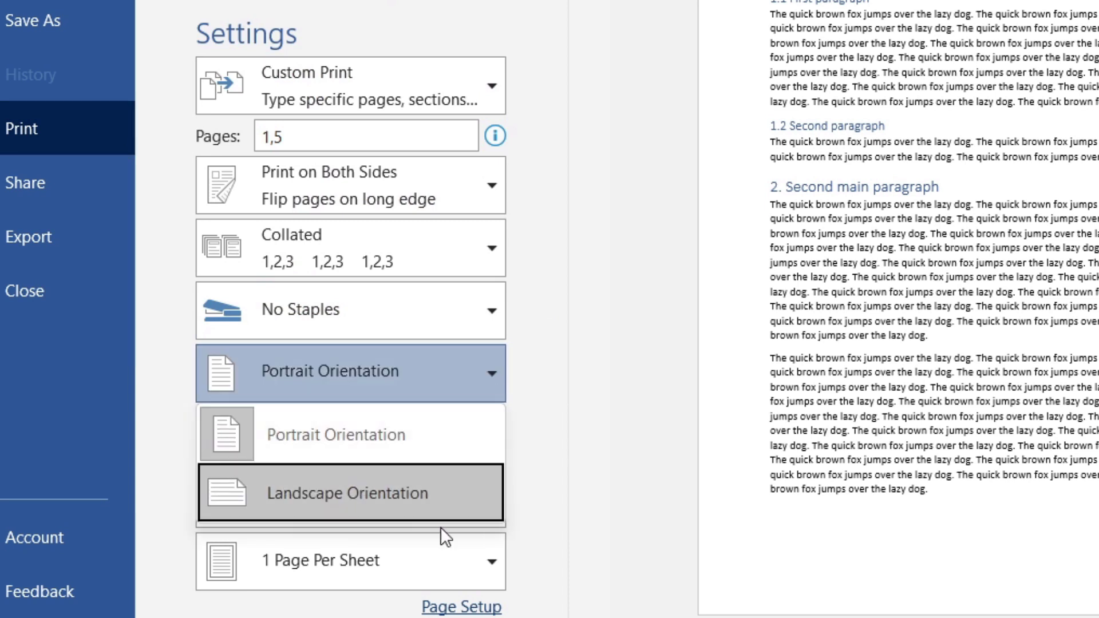
click(546, 409)
click(493, 447)
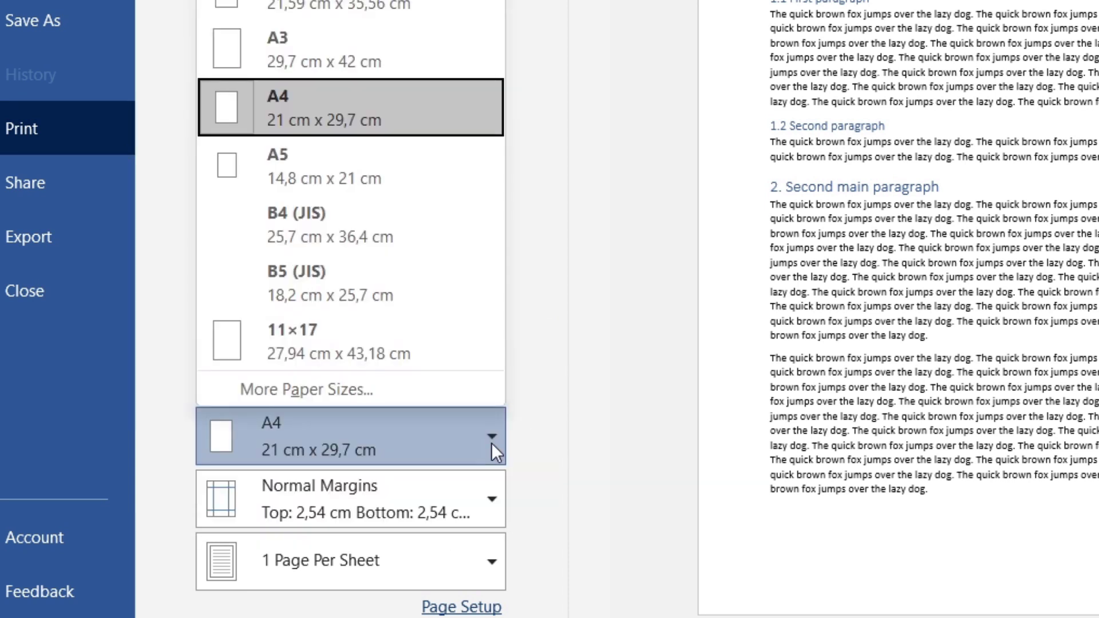
click(487, 504)
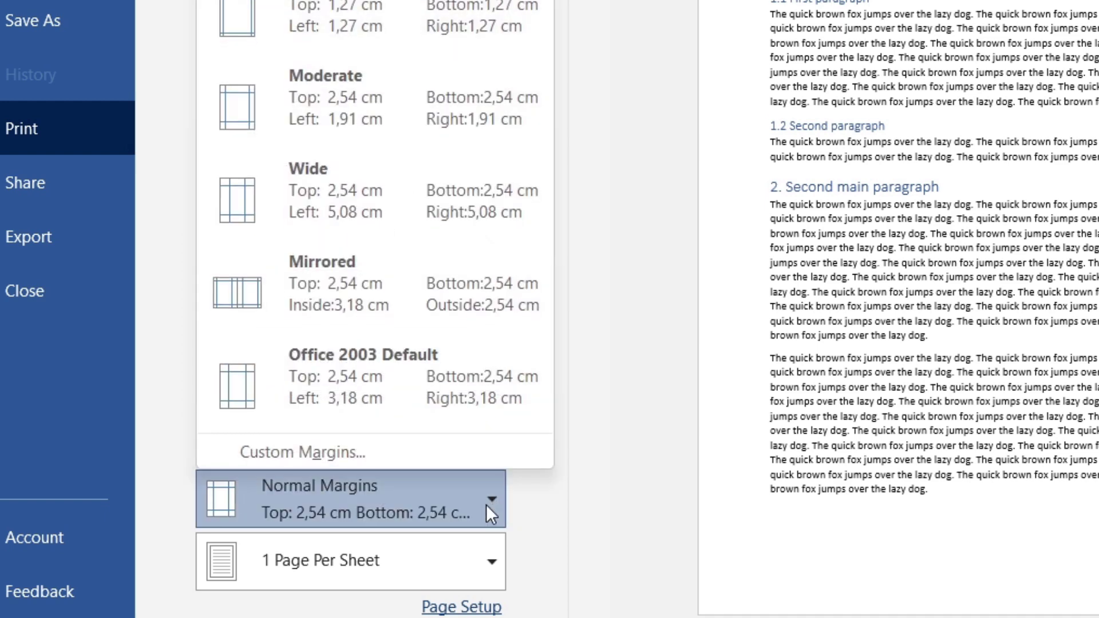
click(484, 571)
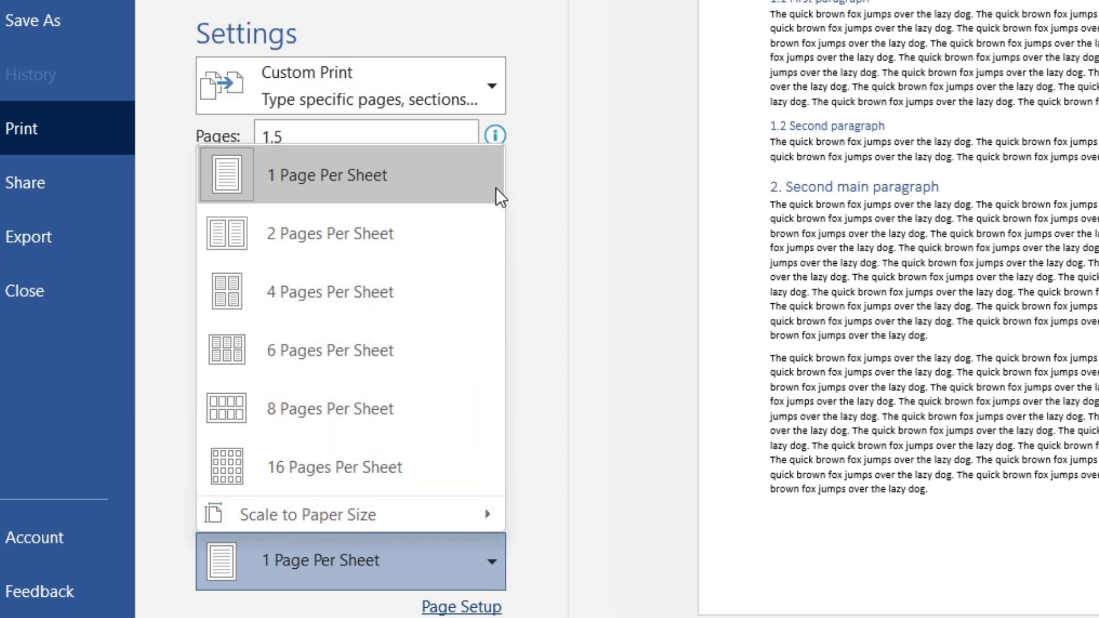
click(559, 94)
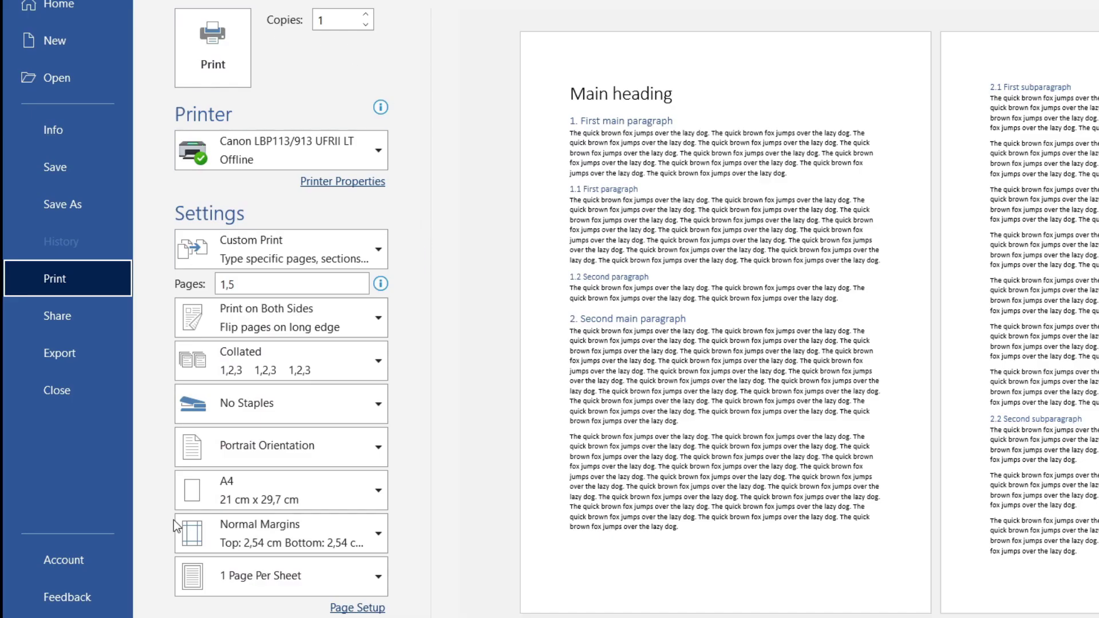